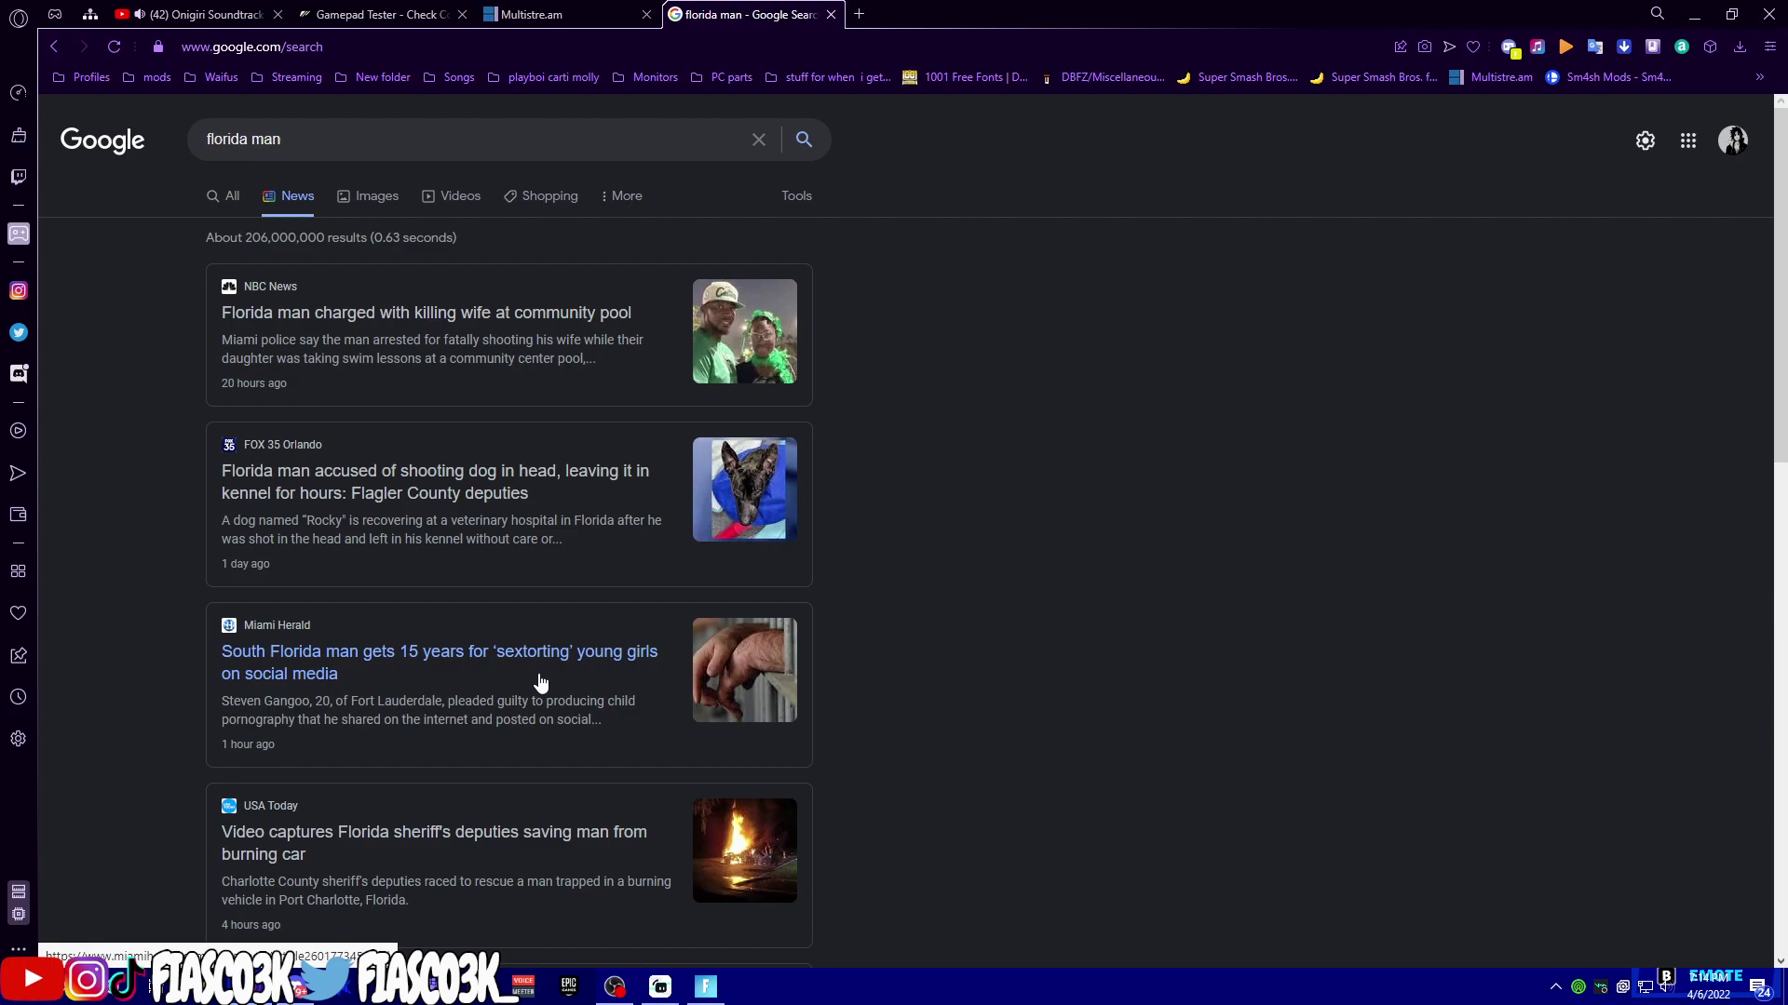
scroll(229, 692, down, 1)
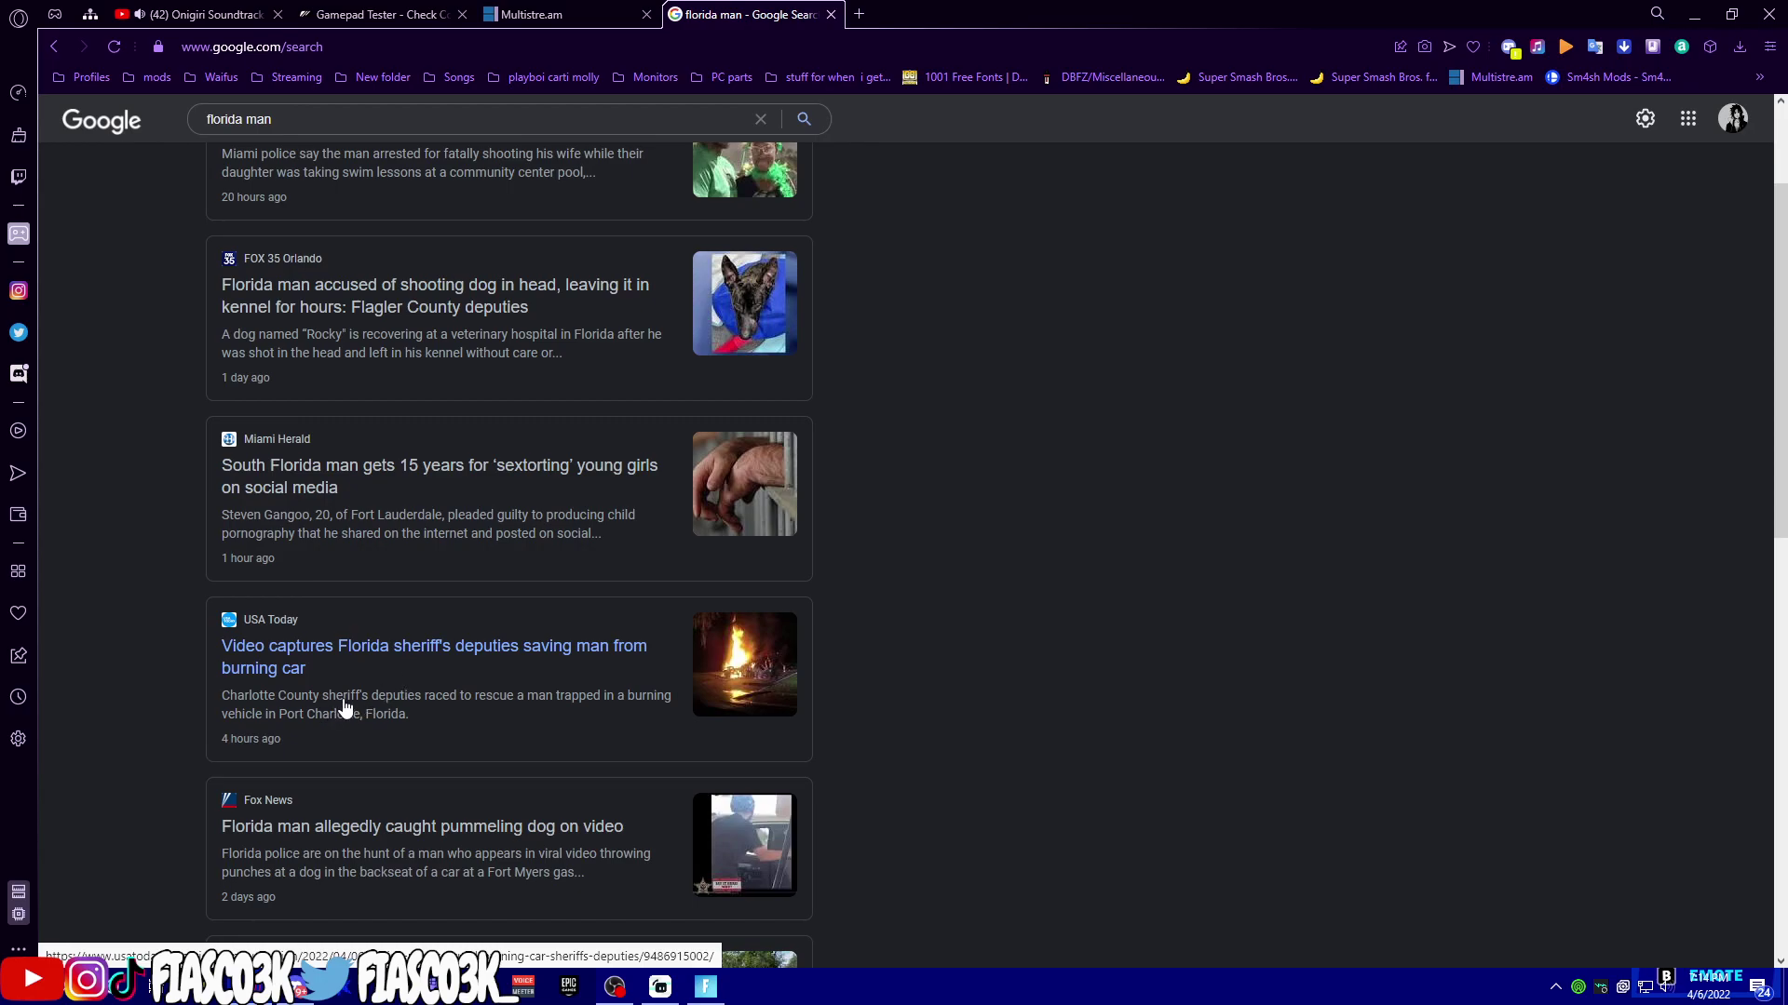
scroll(398, 702, down, 1)
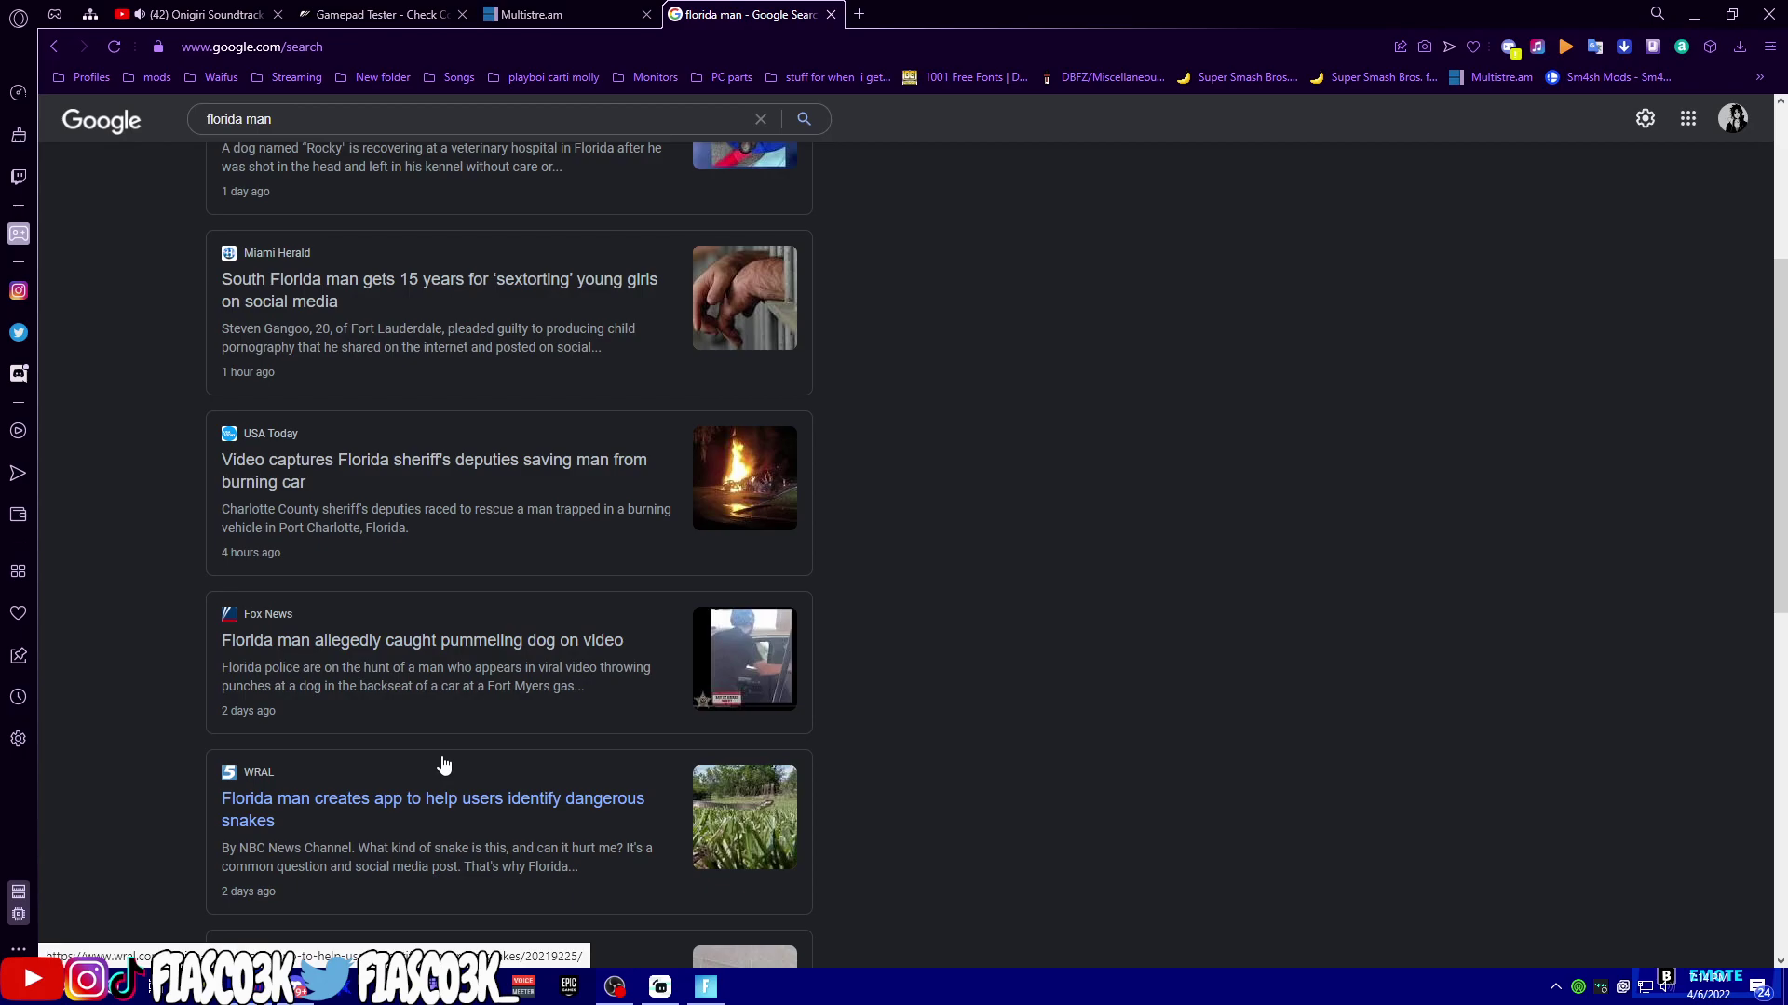
scroll(405, 797, down, 3)
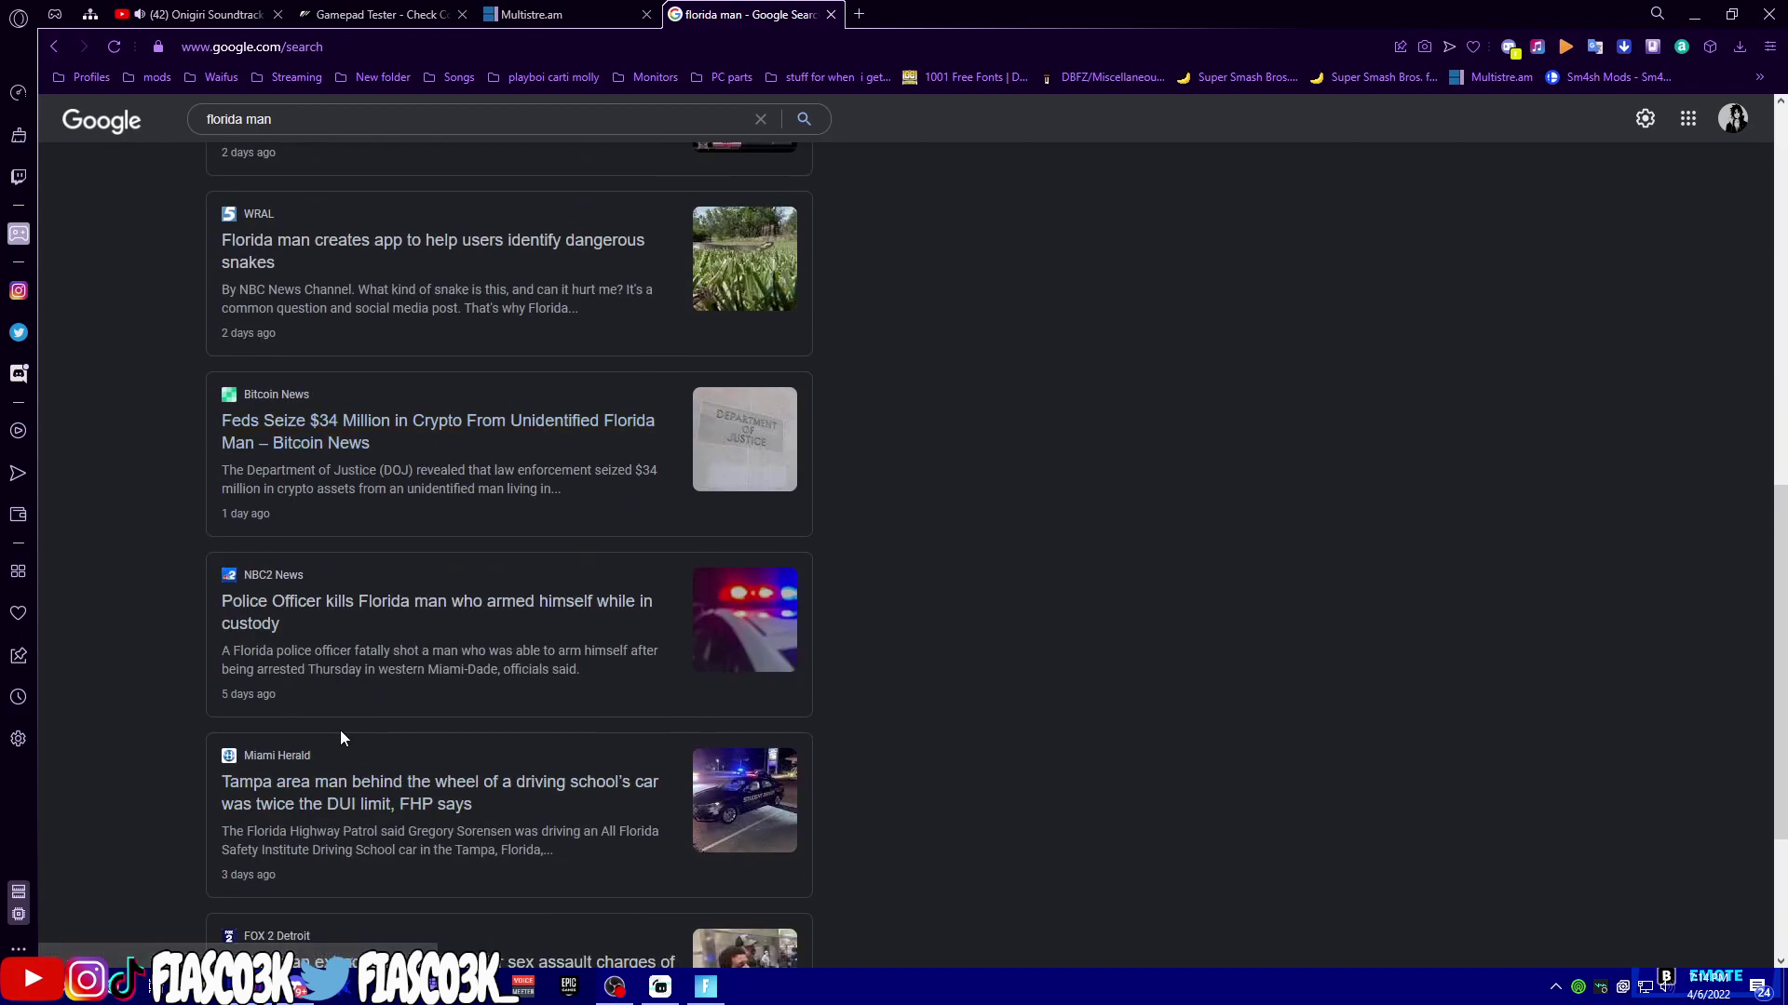
scroll(217, 635, down, 1)
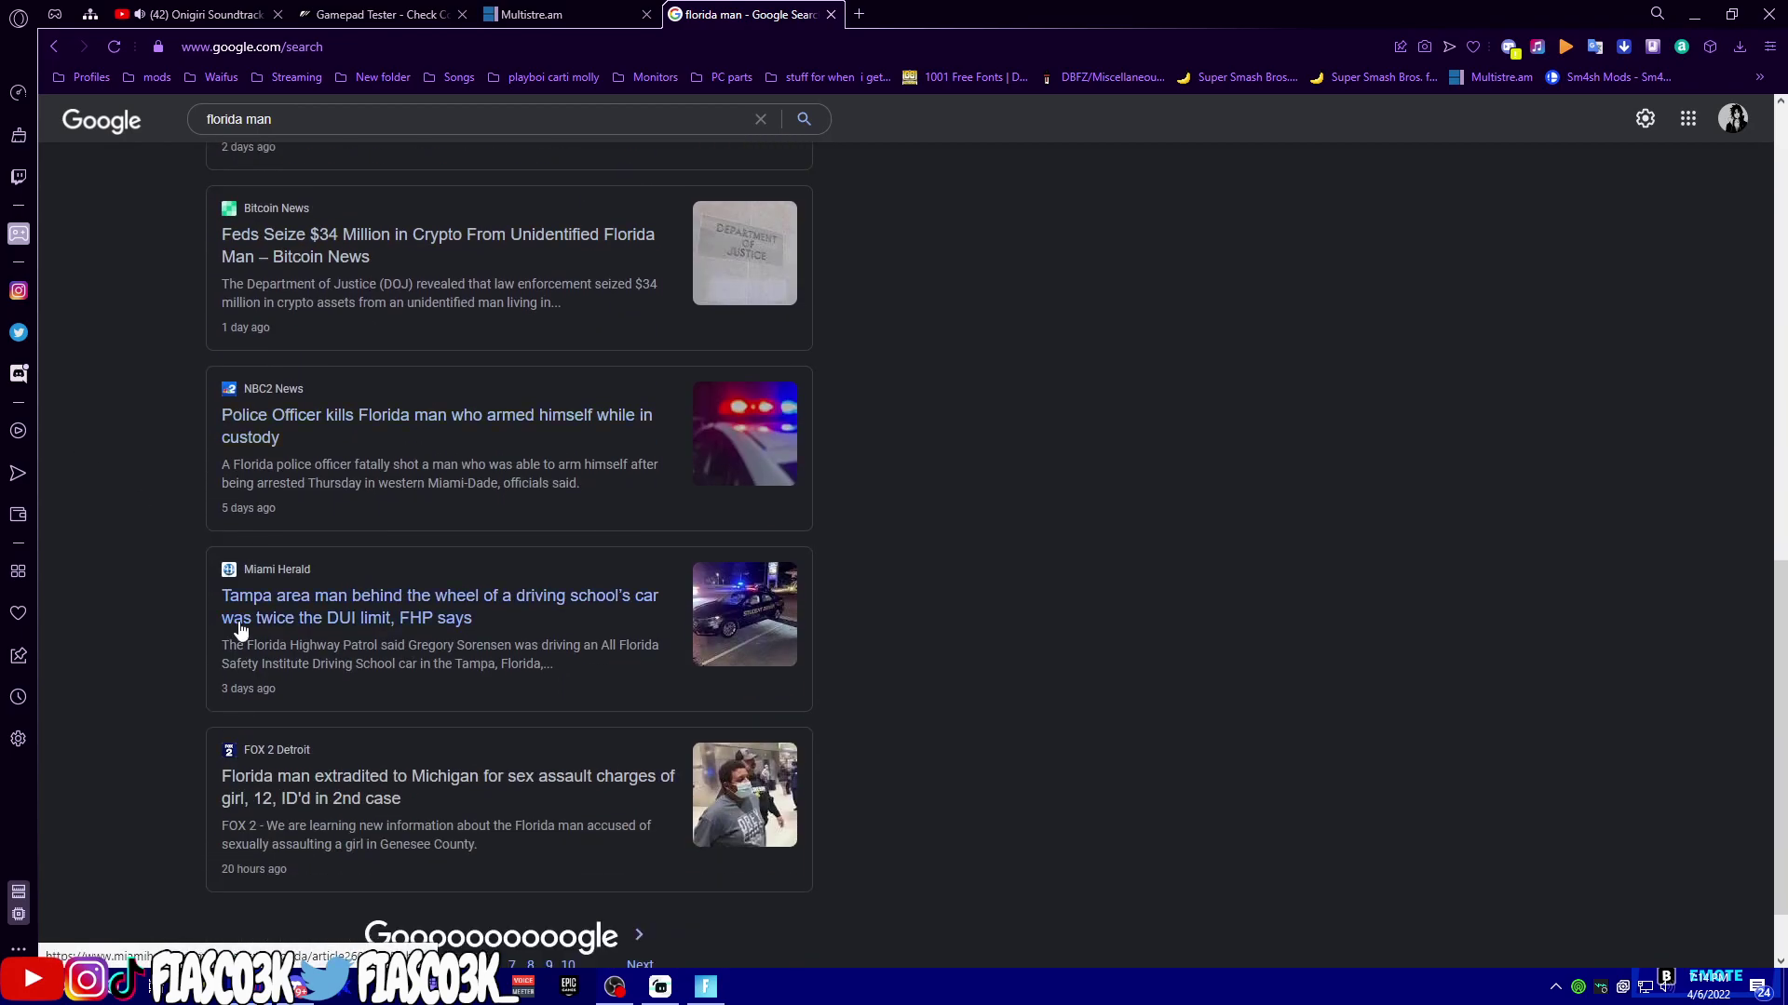
scroll(240, 632, down, 1)
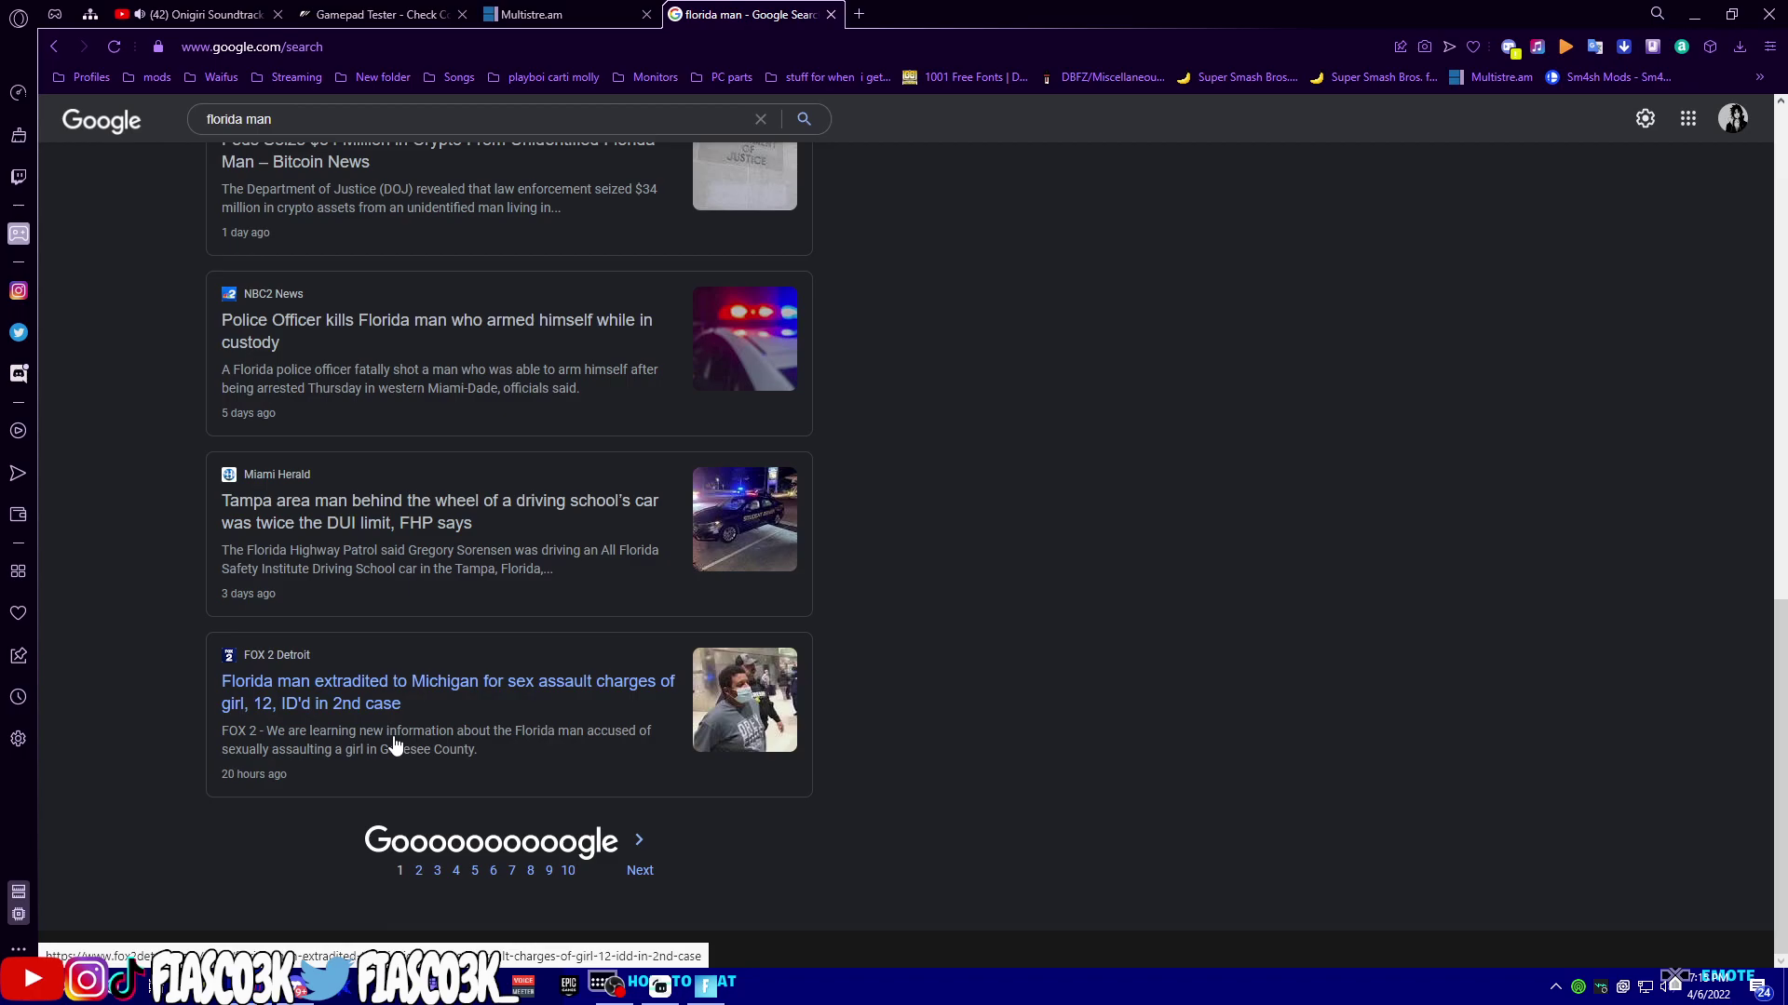
Go to page 2 of the 'florida man' Google News results
click(419, 870)
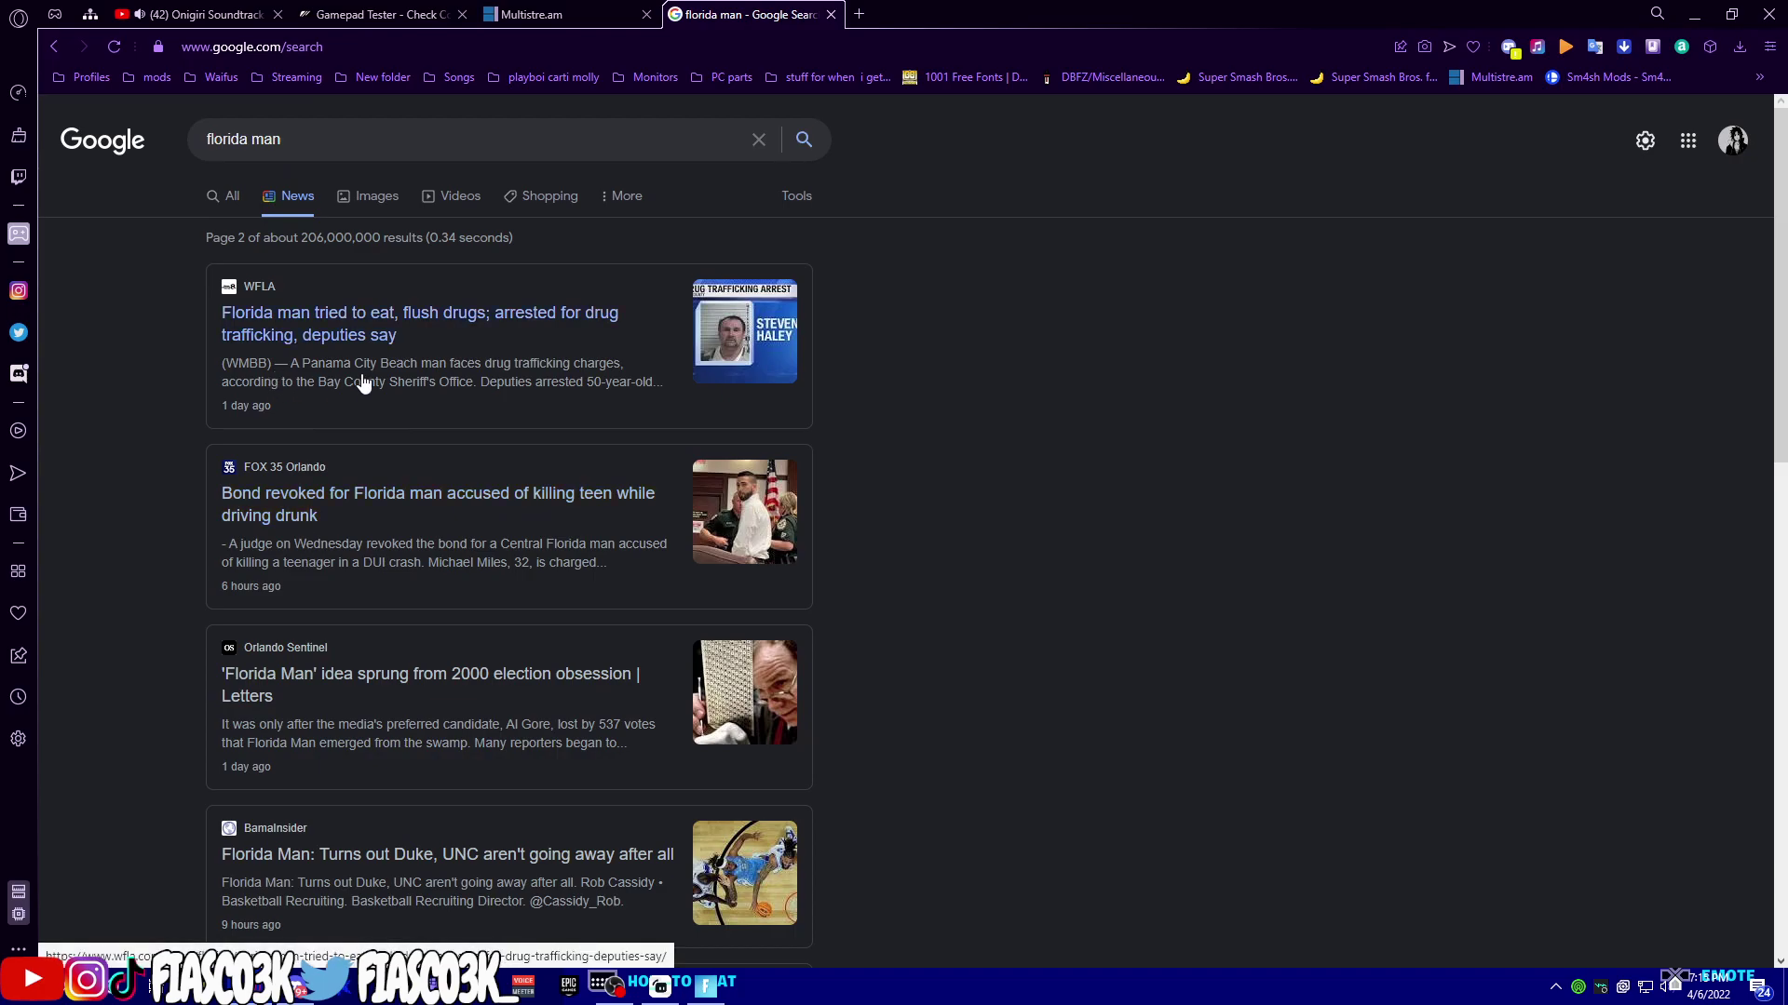
scroll(419, 560, down, 10)
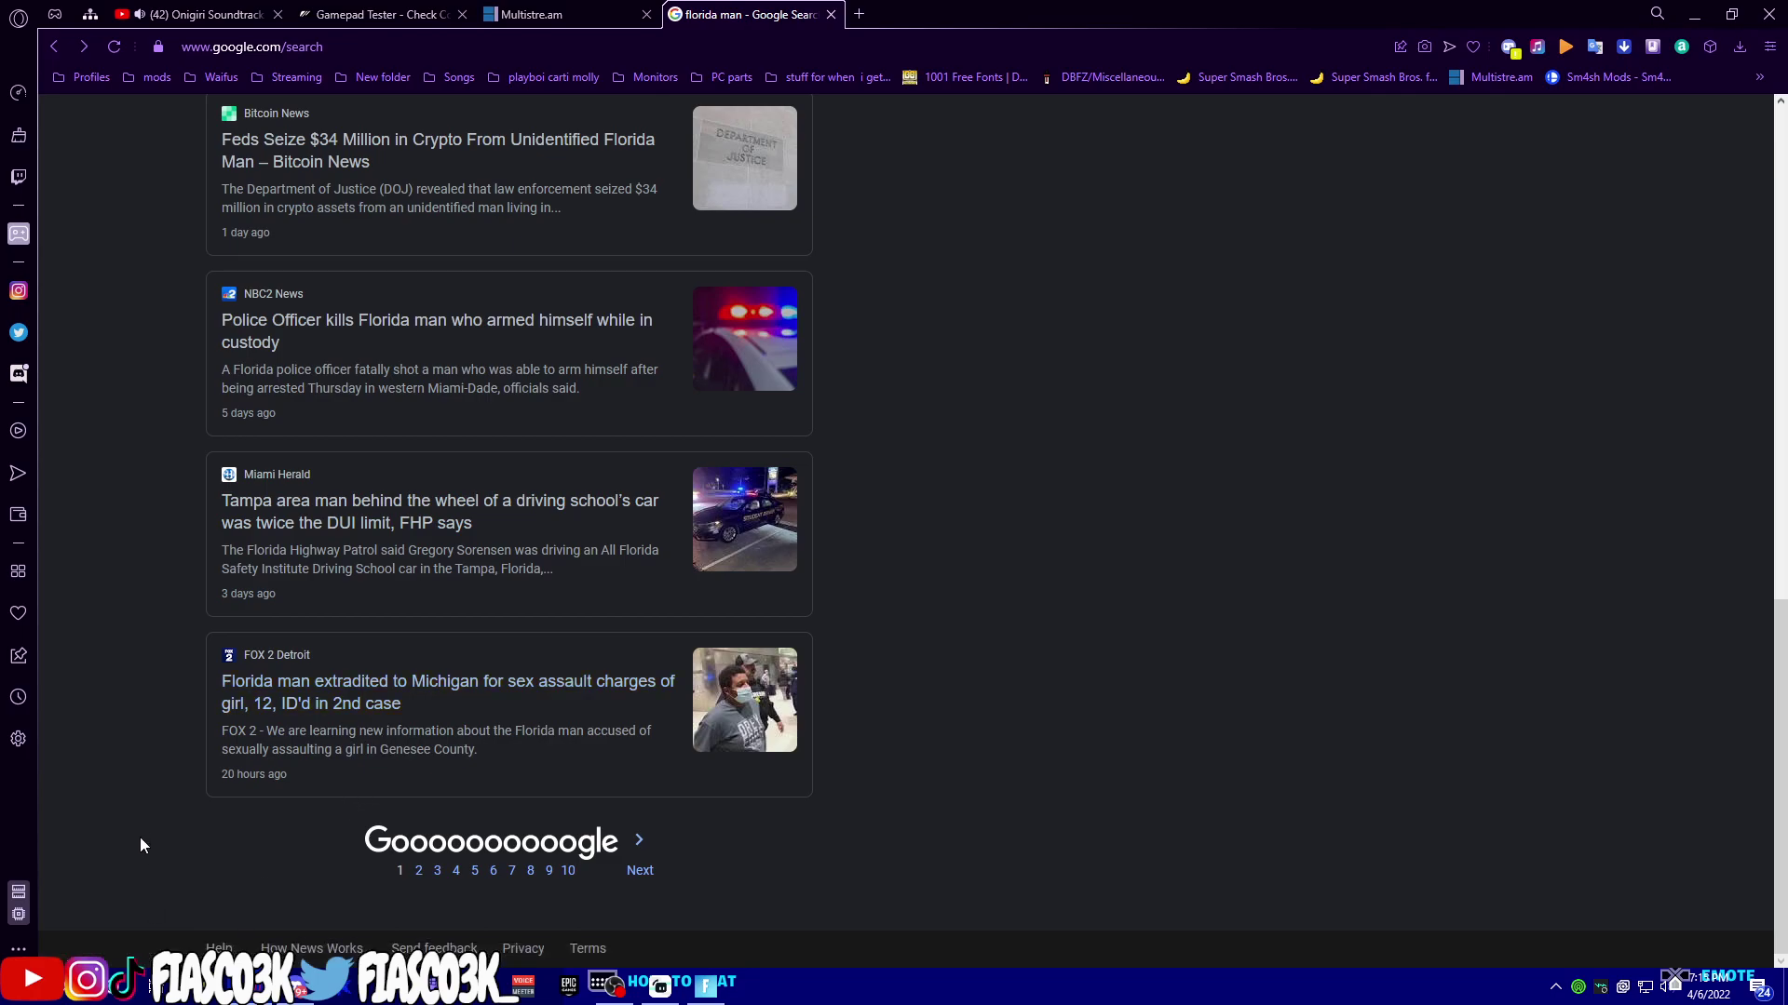
scroll(141, 841, up, 3)
scroll(153, 762, up, 3)
scroll(161, 717, up, 2)
scroll(147, 685, up, 3)
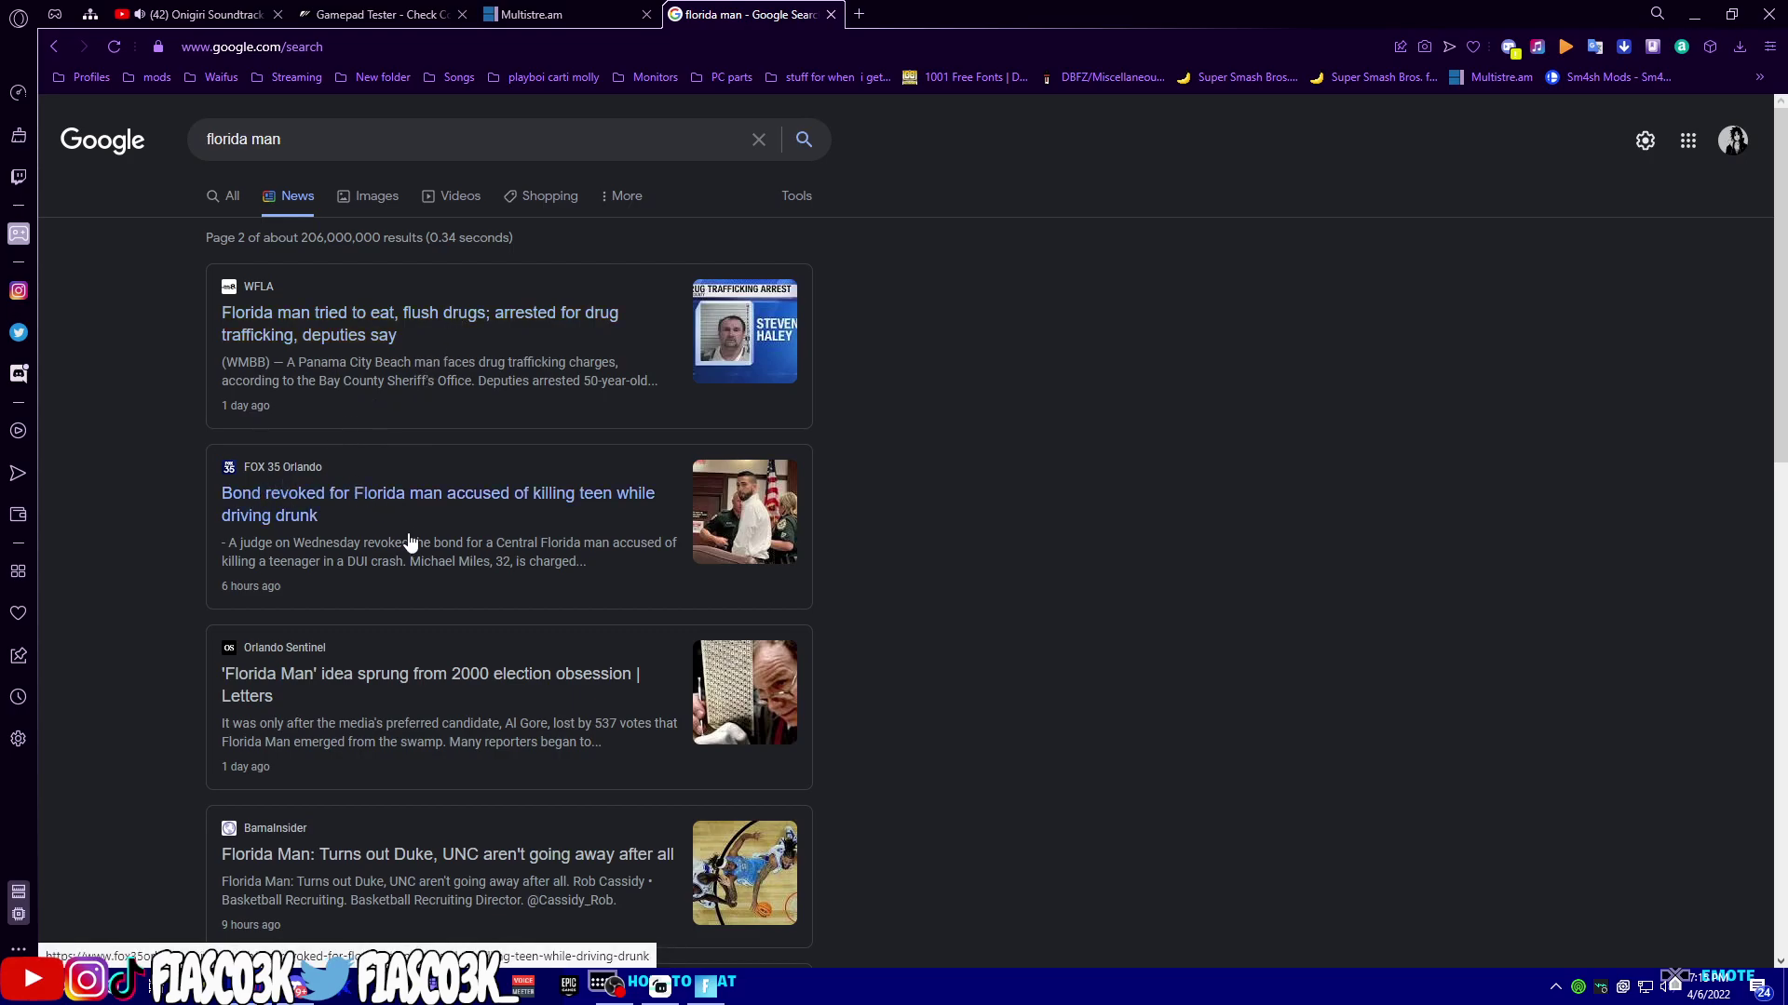
scroll(419, 534, down, 2)
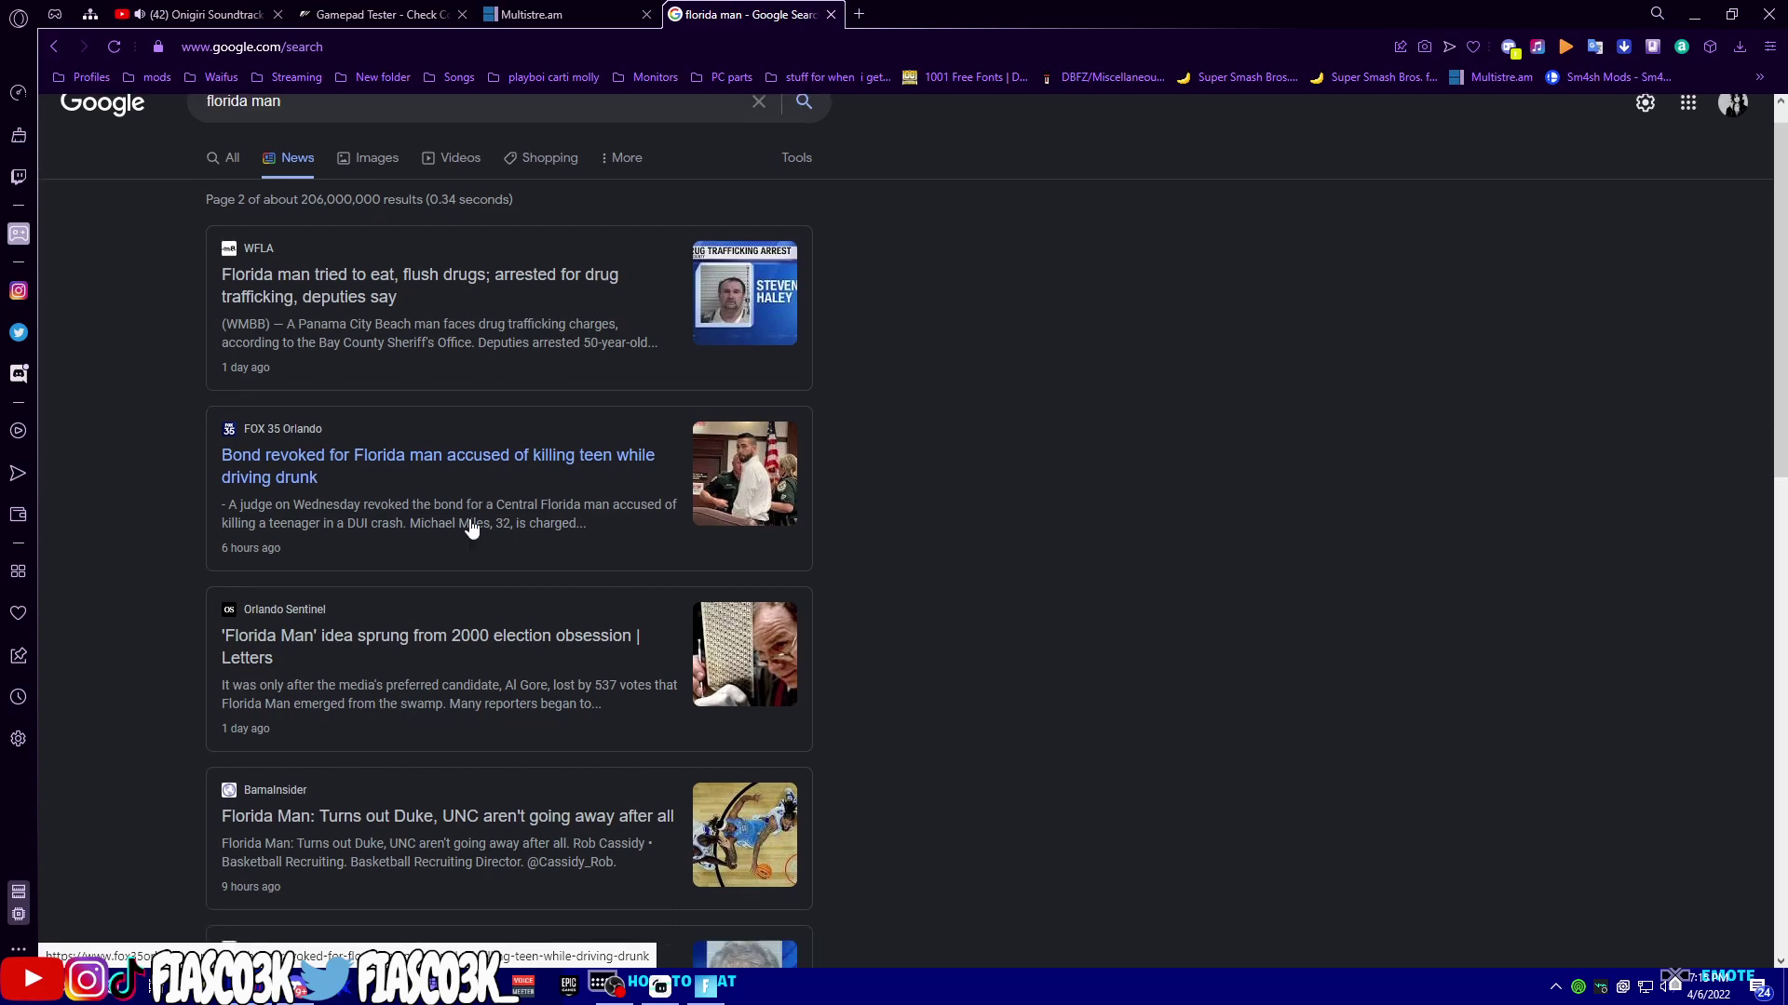
scroll(360, 141, up, 3)
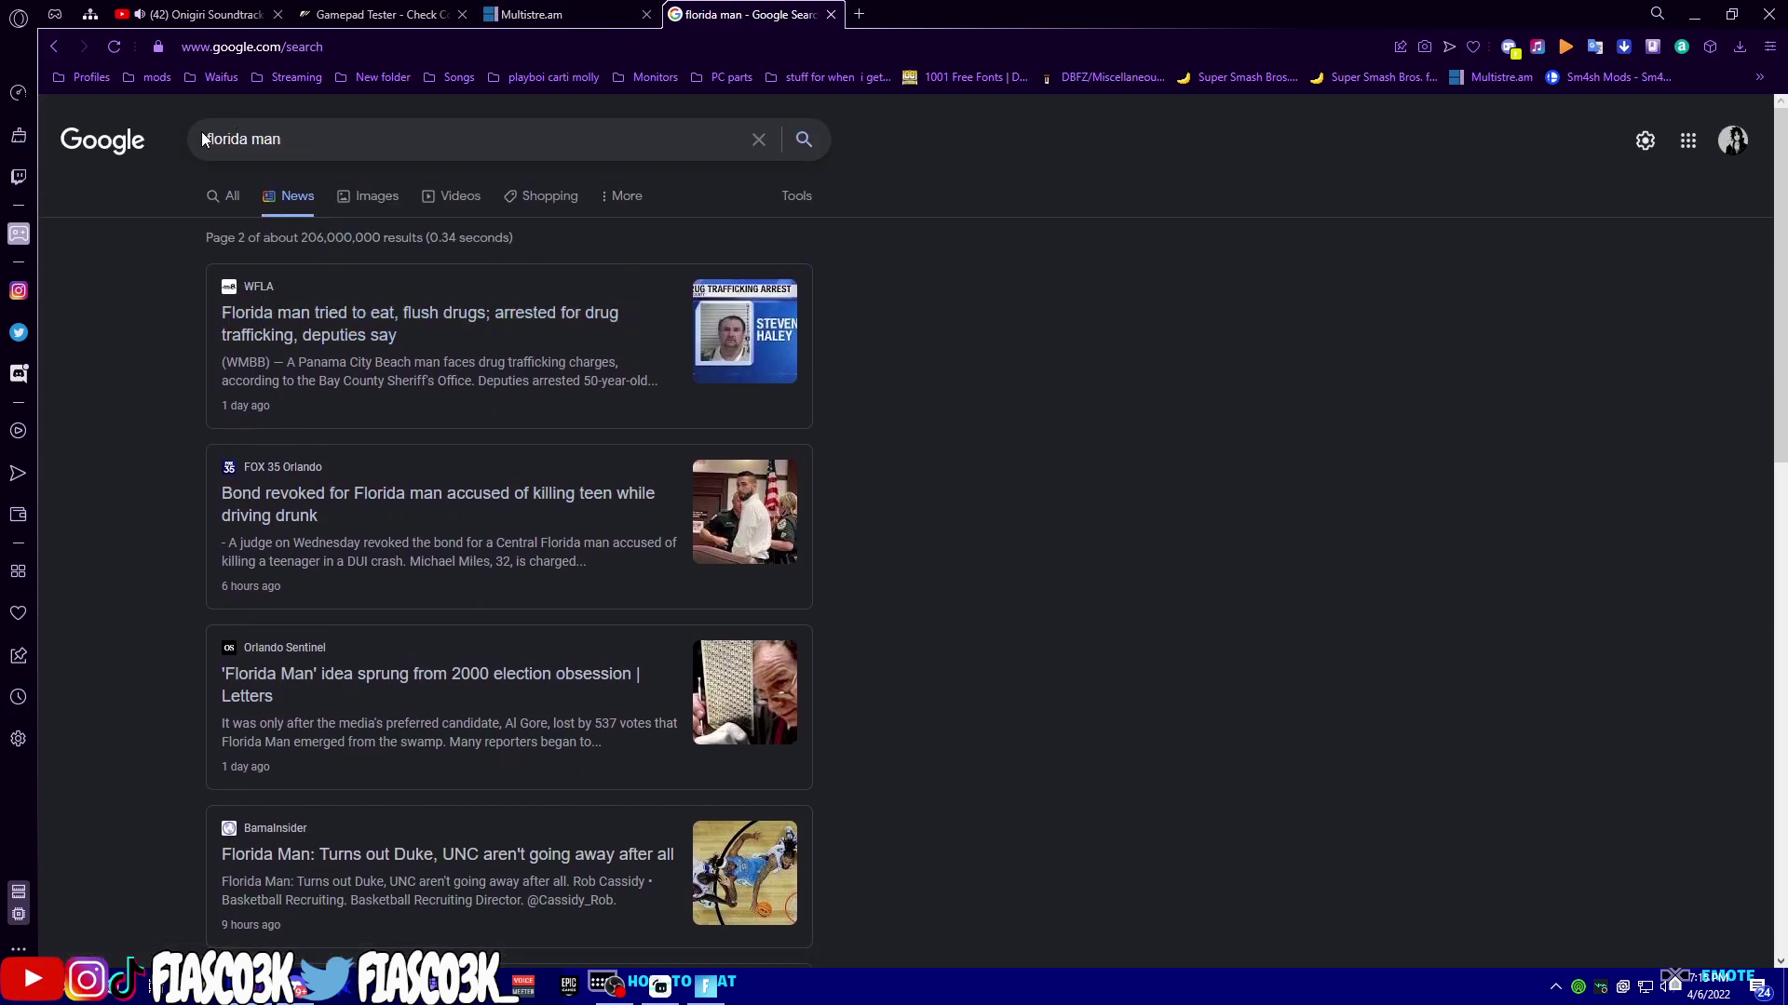
Search Google News for 'jacksonville florida man'
click(205, 161)
text(jacksonville)
key(Return)
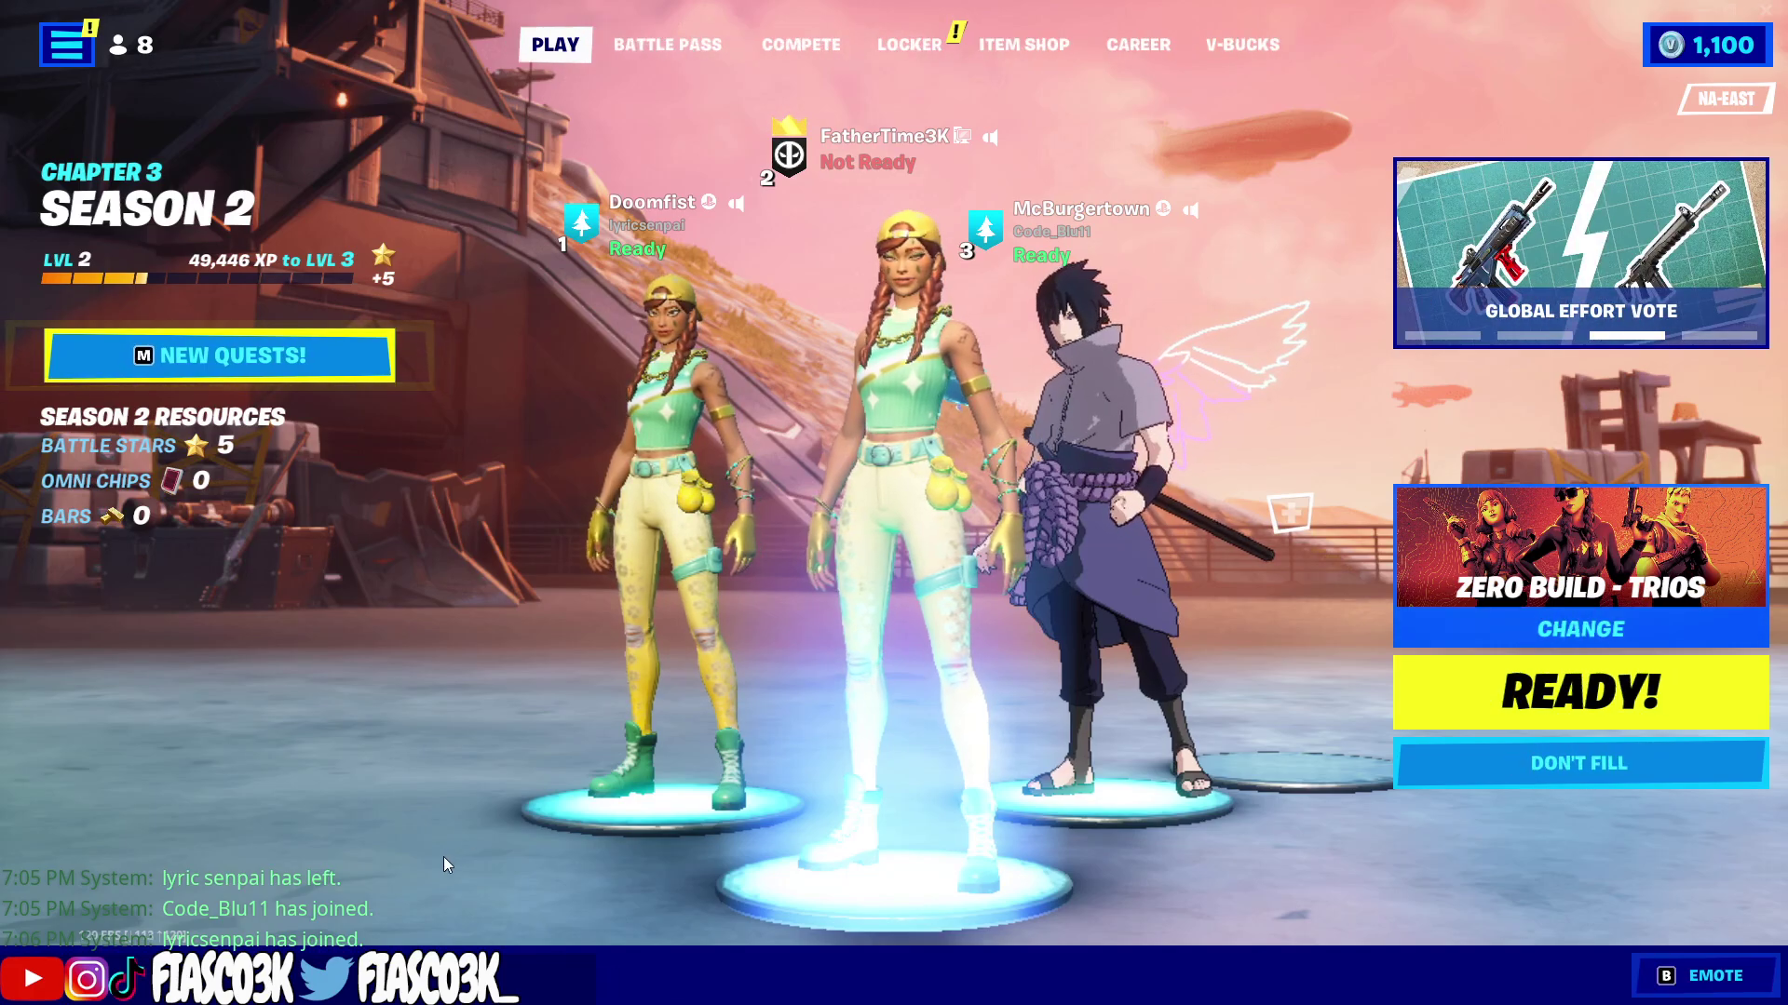
Open the Fortnite Party Up panel and browse the online friends list and party members
key(Escape)
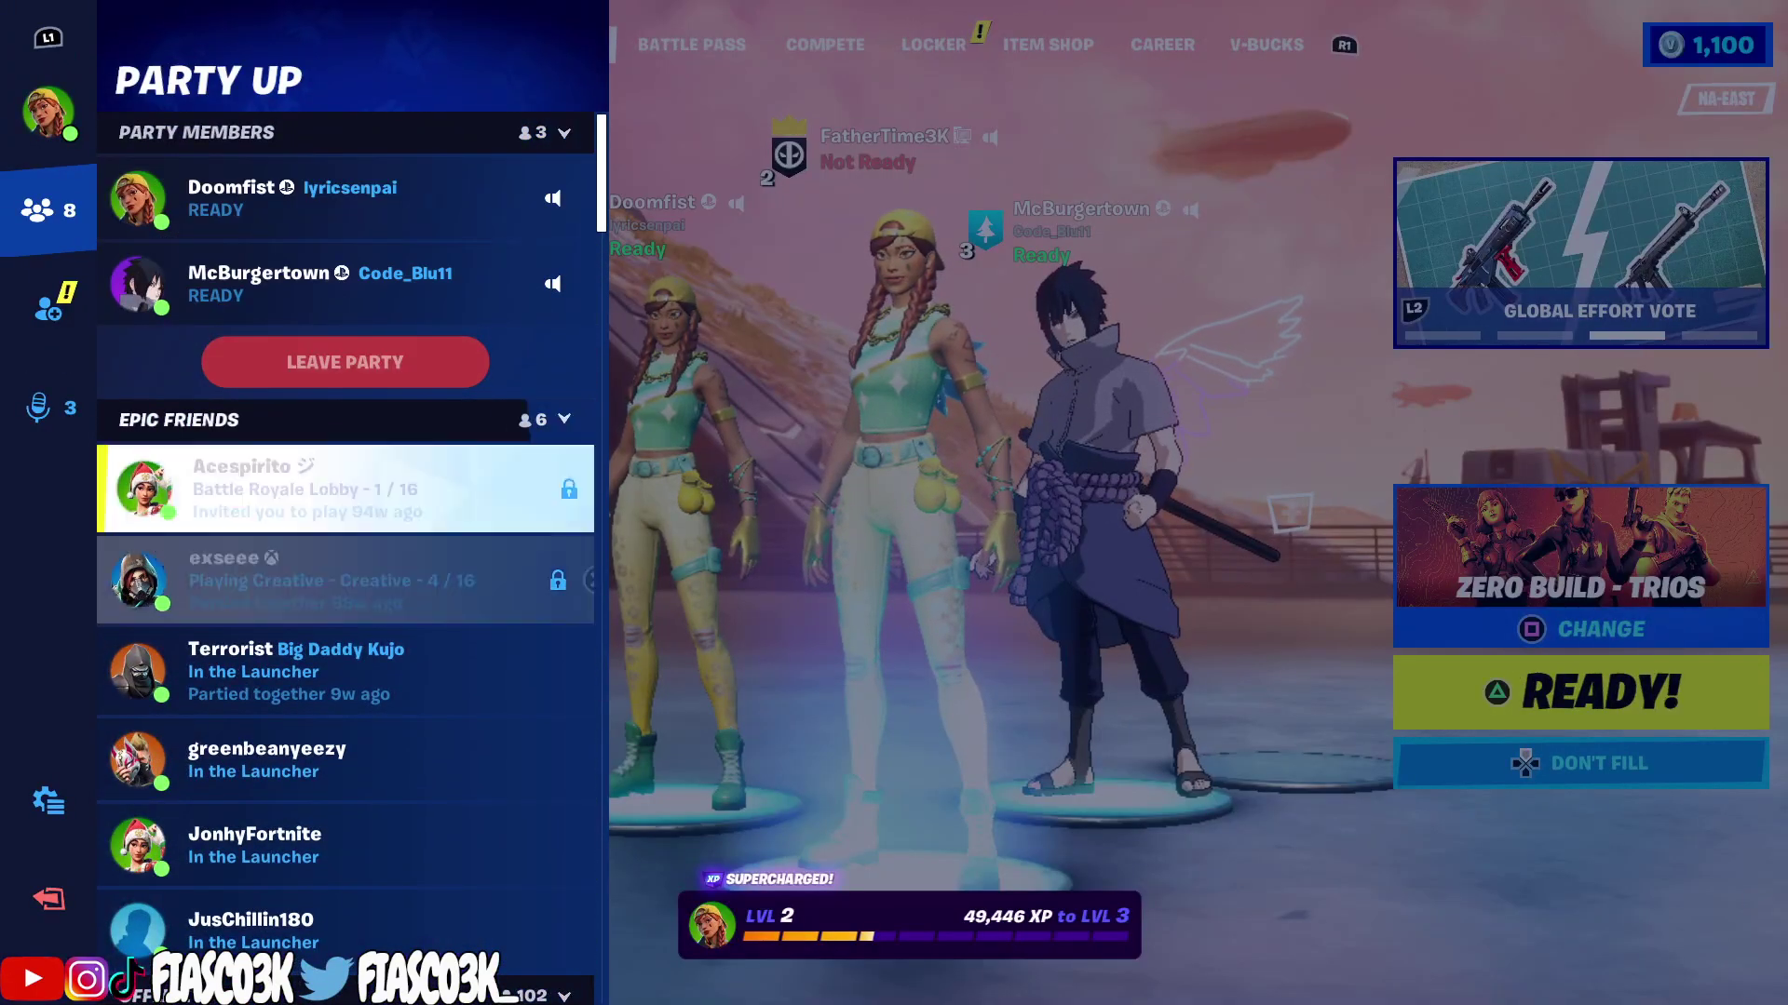
key(Down)
key(Down)
key(Down)
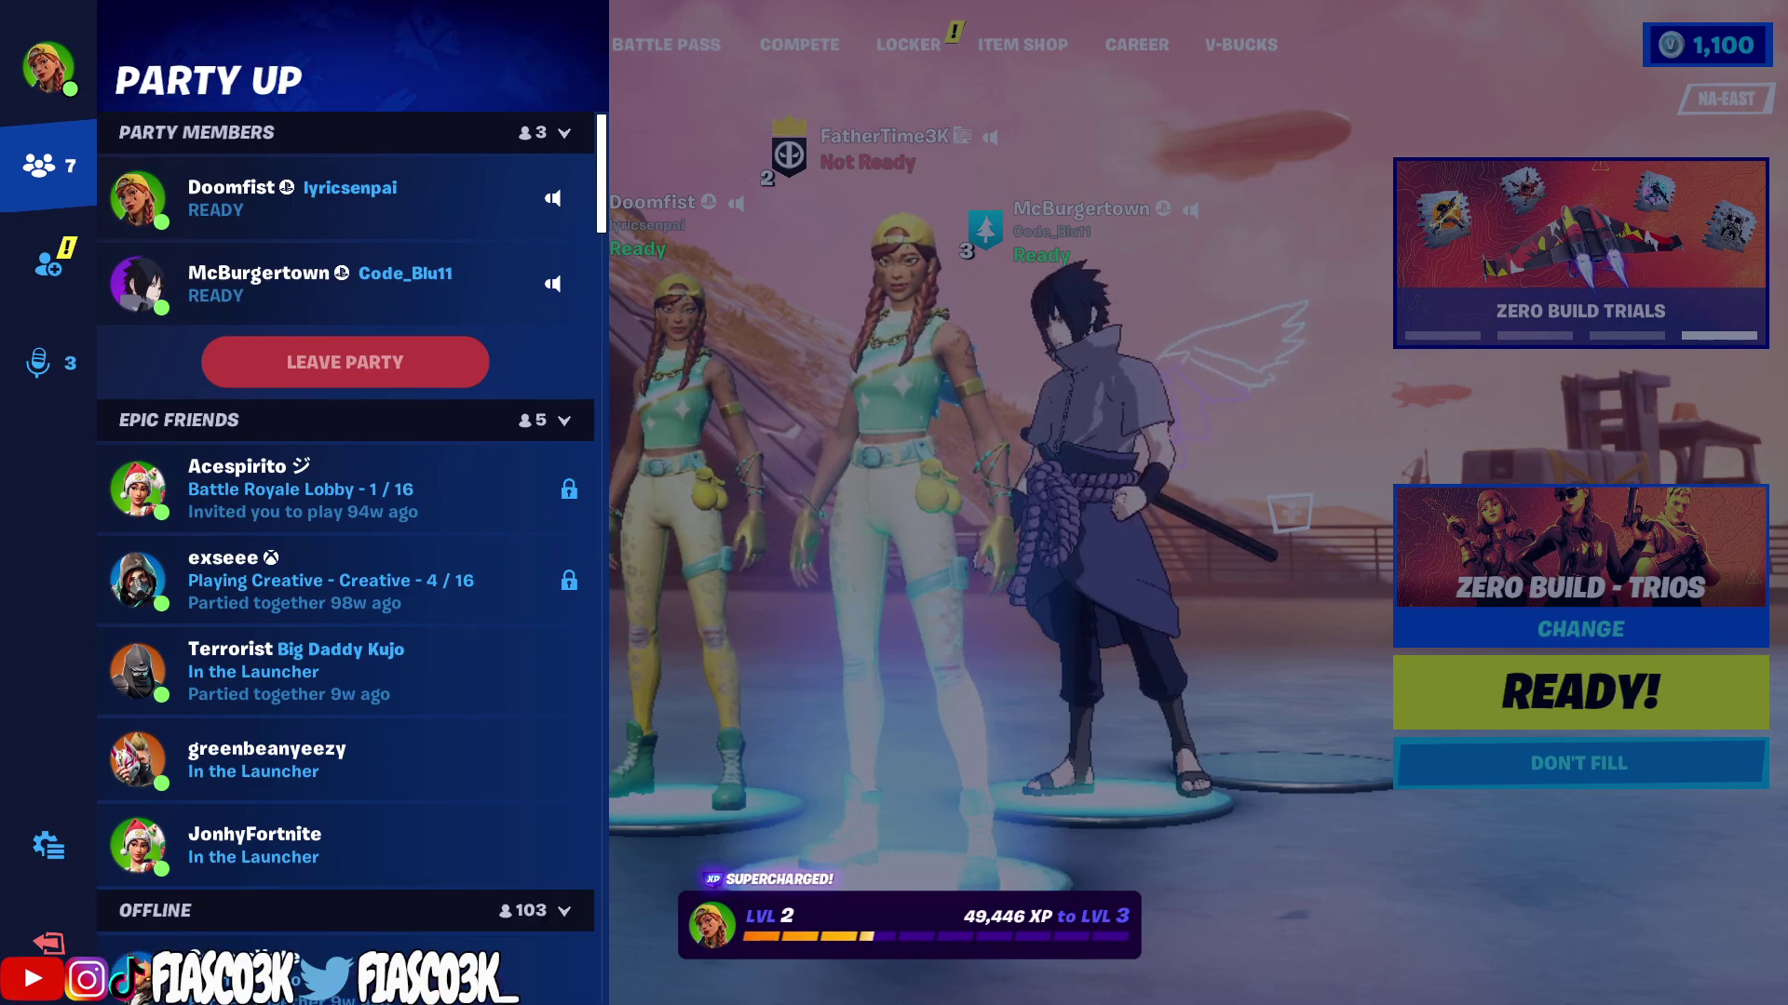
key(Up)
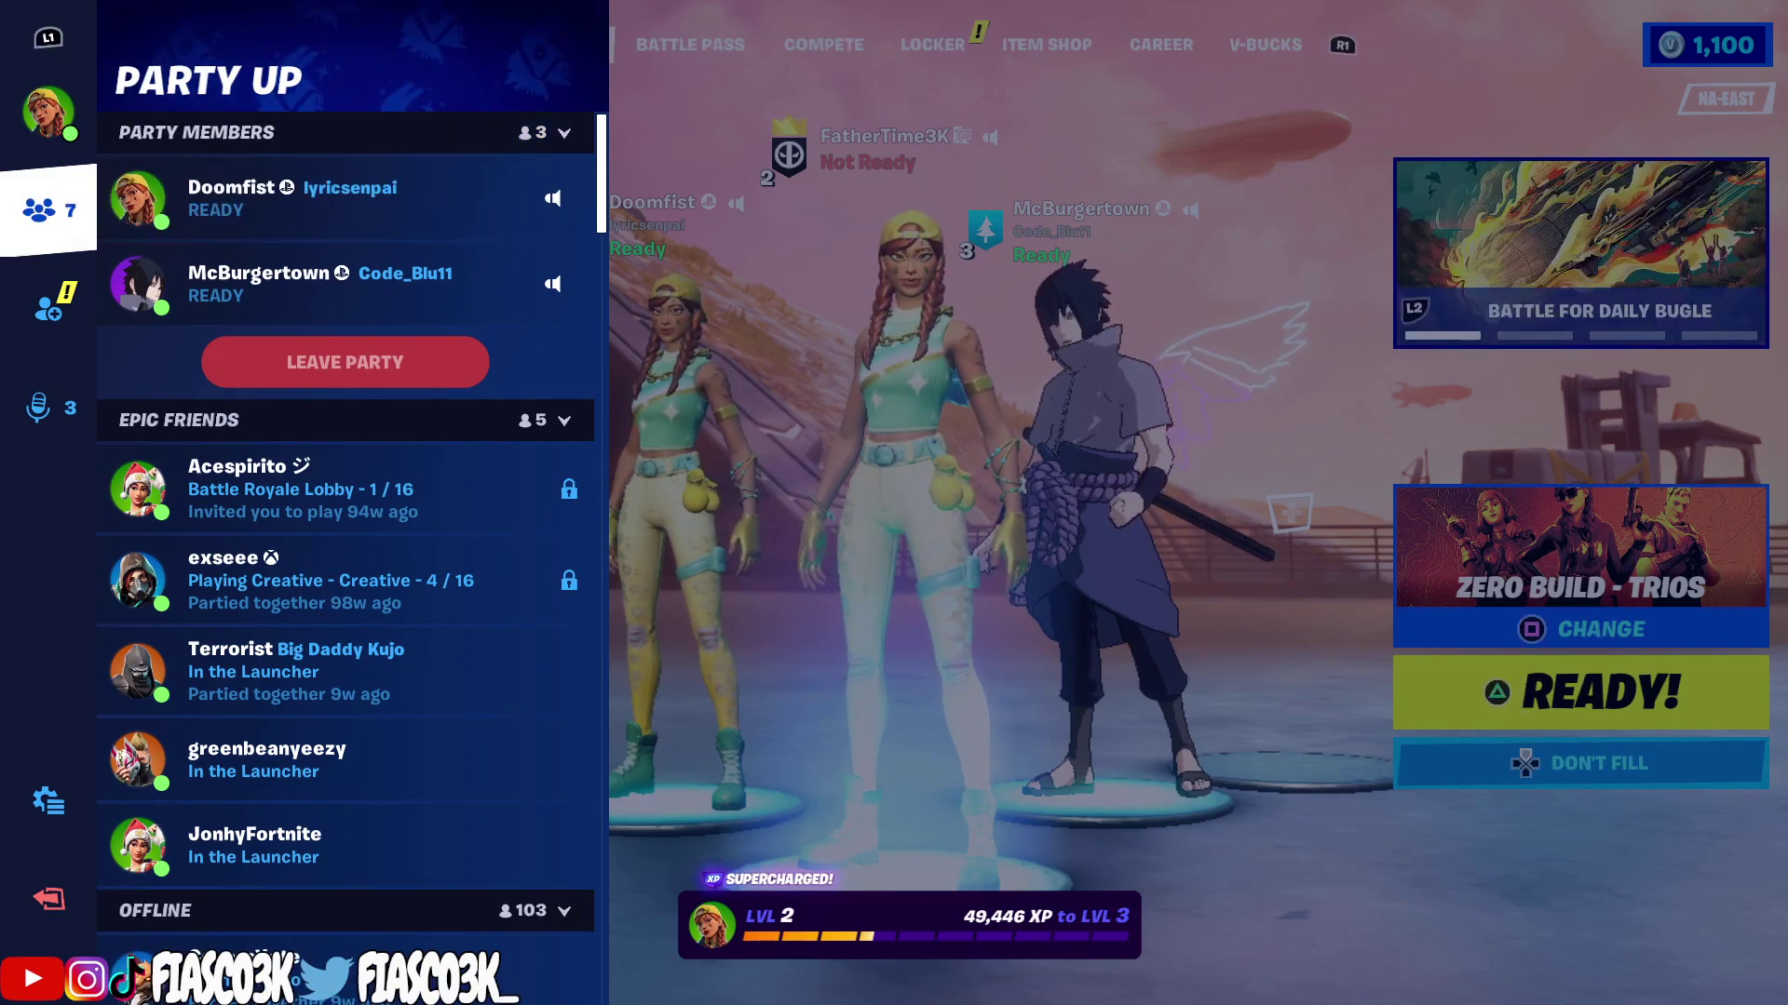